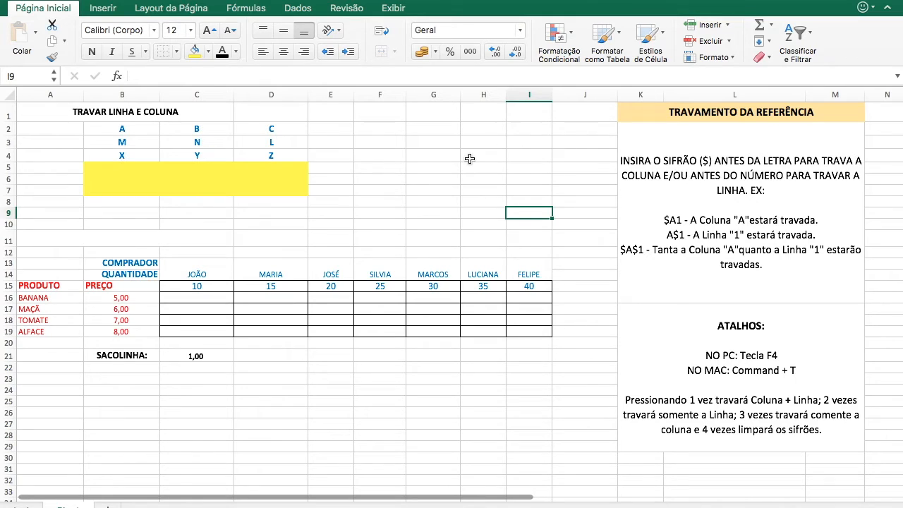
Enter =B2 in cell B5 and fill the formula down to B7.
left_click(142, 168)
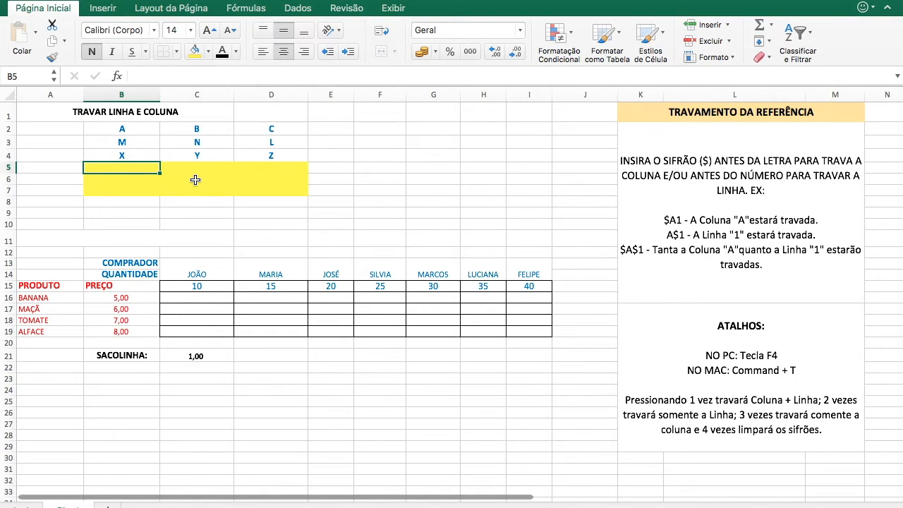
type("=")
left_click(149, 131)
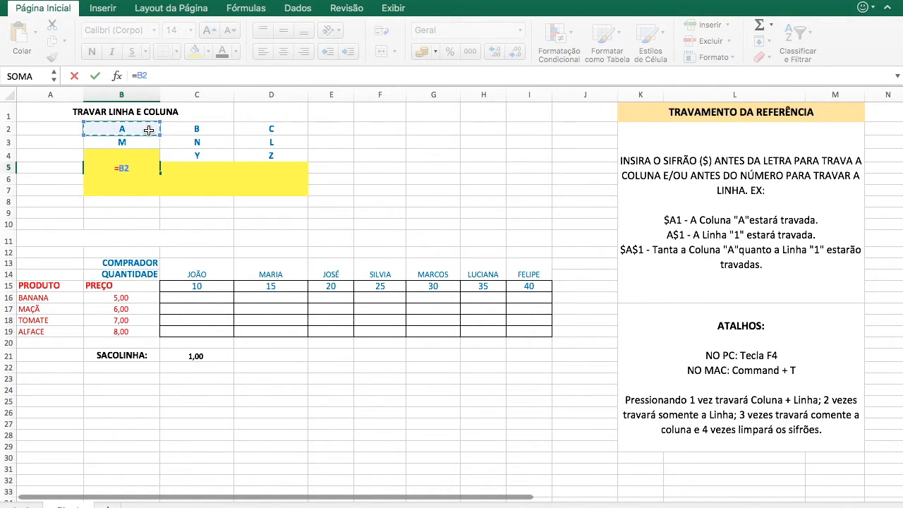
key("Return")
left_click(158, 169)
left_click_drag(162, 172, 158, 195)
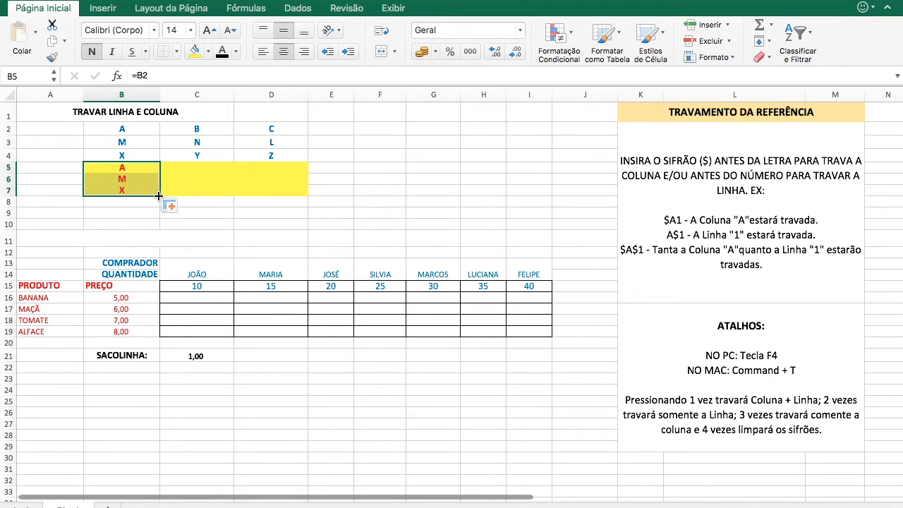
Fill the unlocked formula across to D7 and check the references in D5 and D7.
left_click(135, 167)
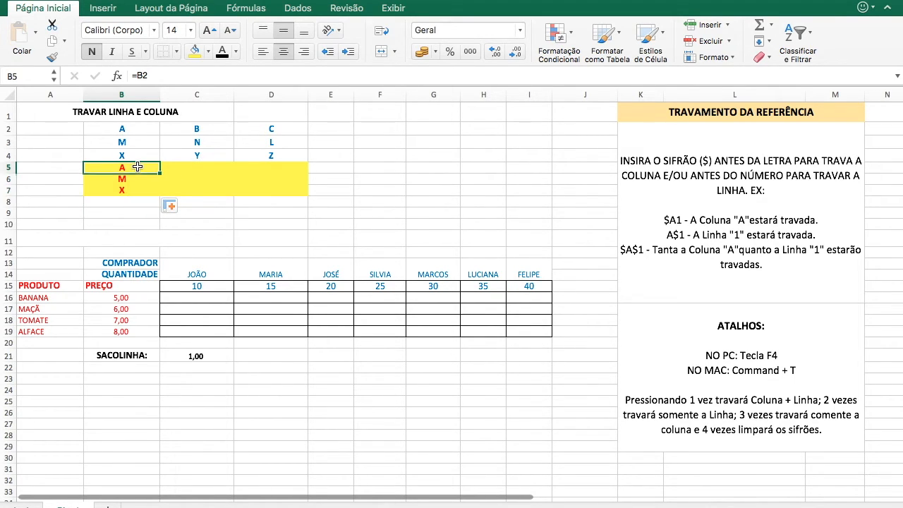
key("Down")
key("Down")
left_click_drag(137, 167, 285, 191)
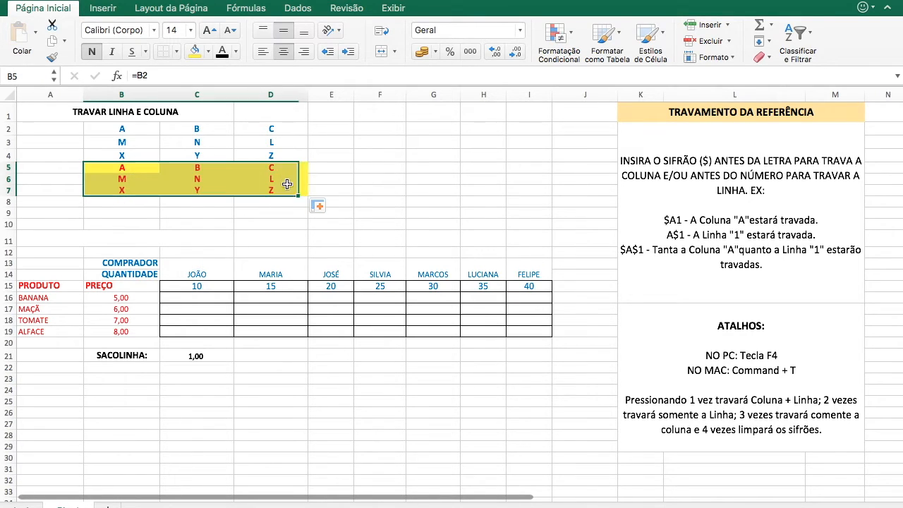
left_click(281, 171)
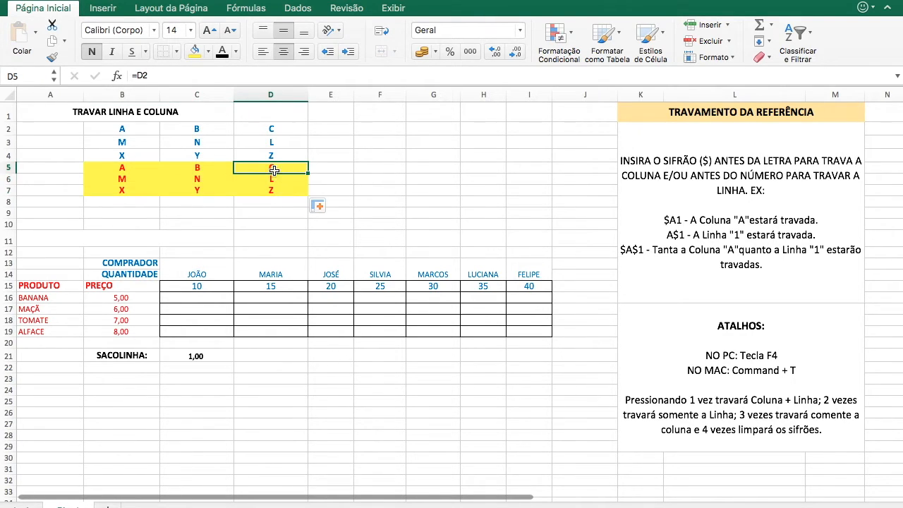
double_click(273, 189)
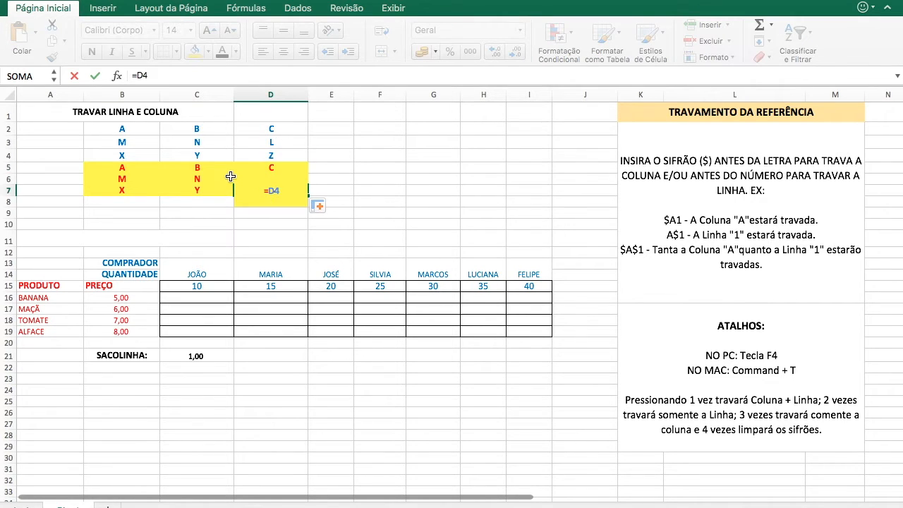
key("Return")
left_click(349, 169)
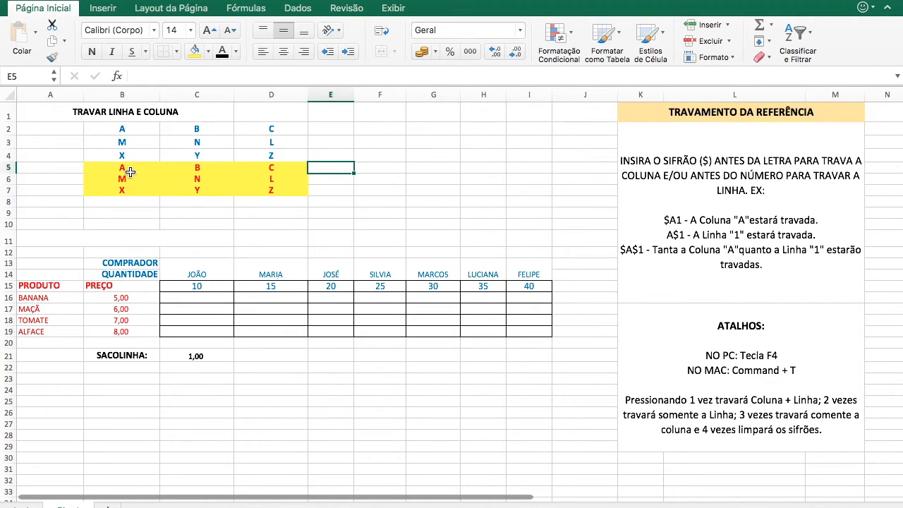
Lock both row and column in B5's formula as =$B$2 and fill it through B5:D7.
left_click(130, 169)
left_click(157, 79)
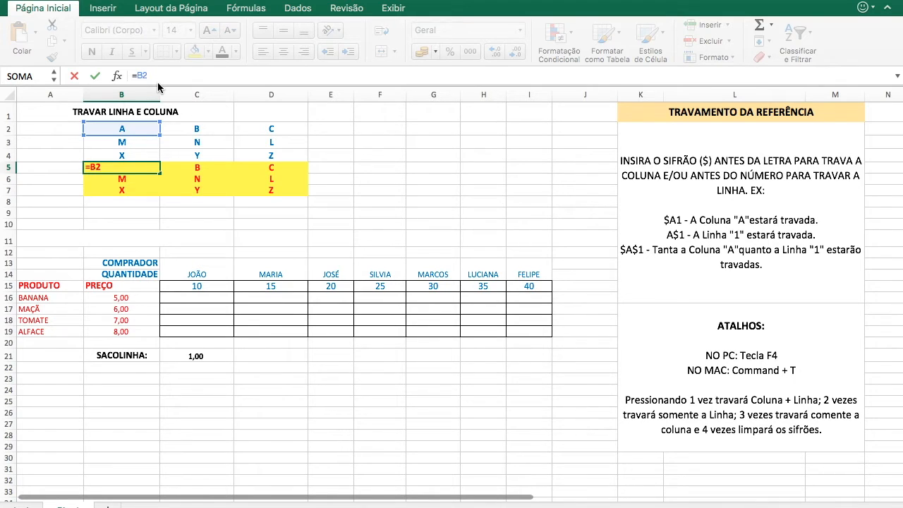
key("super+t")
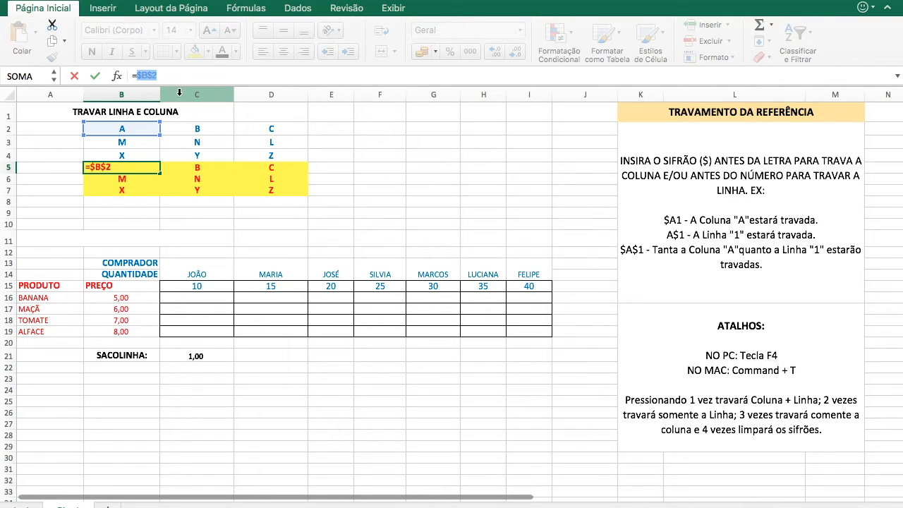
key("ctrl+Return")
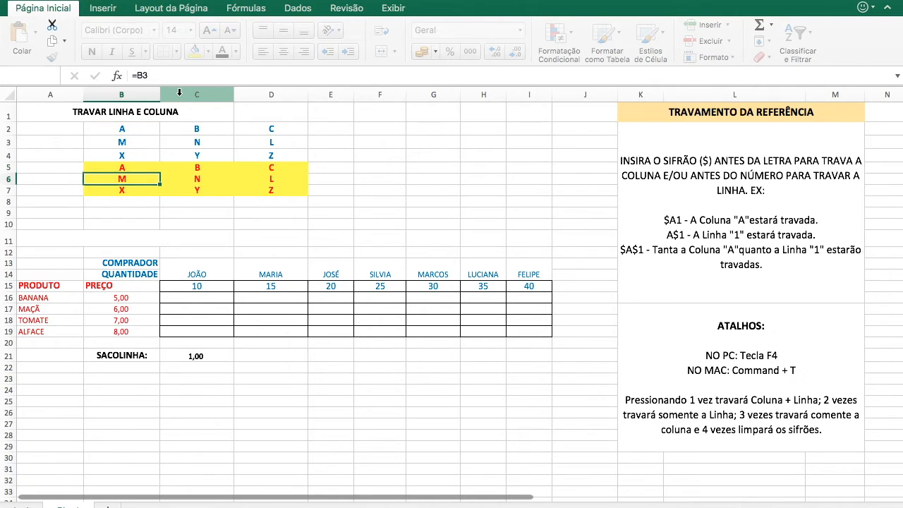
left_click_drag(160, 173, 307, 192)
left_click(332, 168)
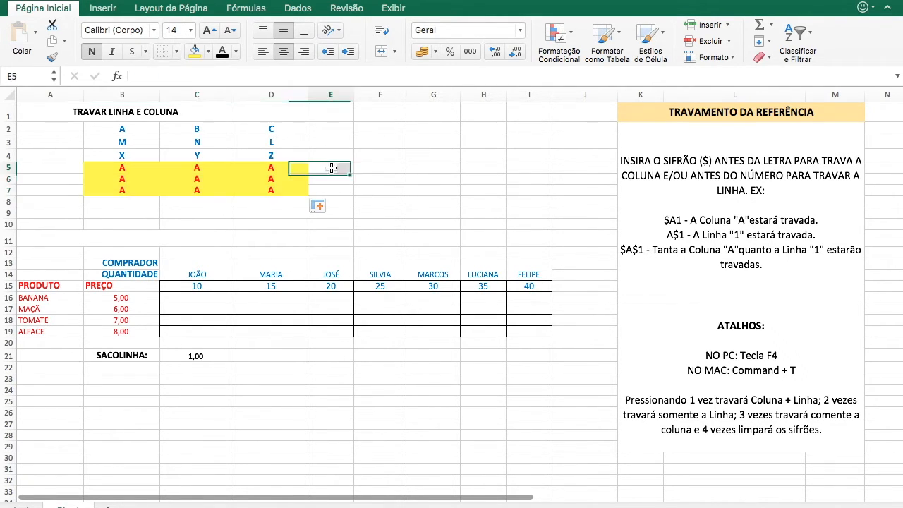
left_click(197, 176)
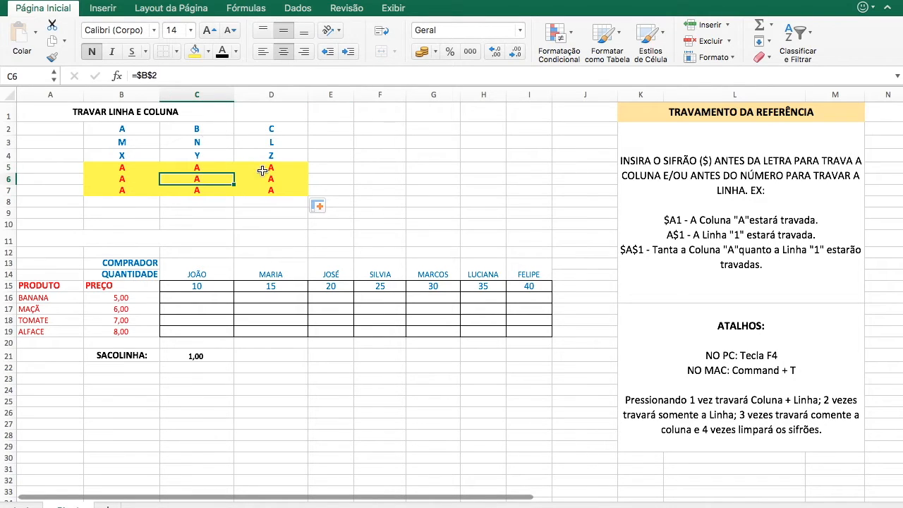
left_click(275, 190)
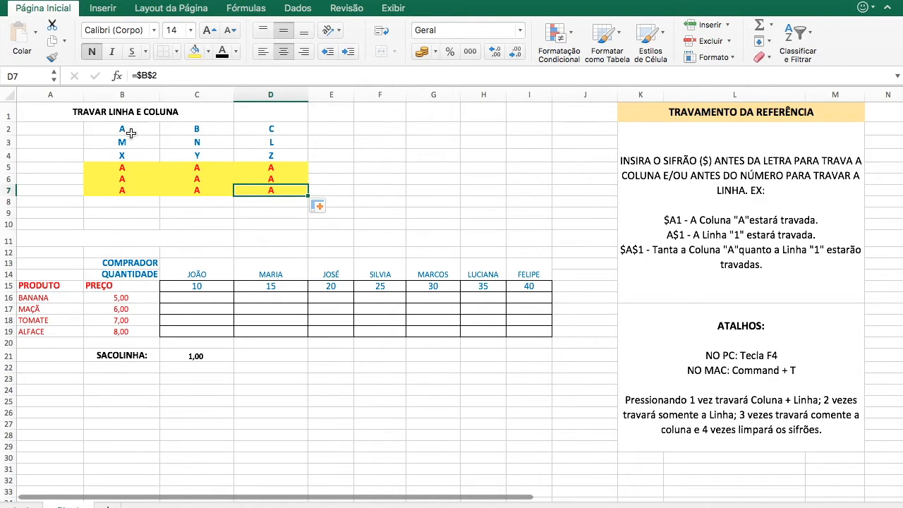
Change B5's formula to the row-locked reference =B$2 and fill it down and across to D7.
left_click(126, 170)
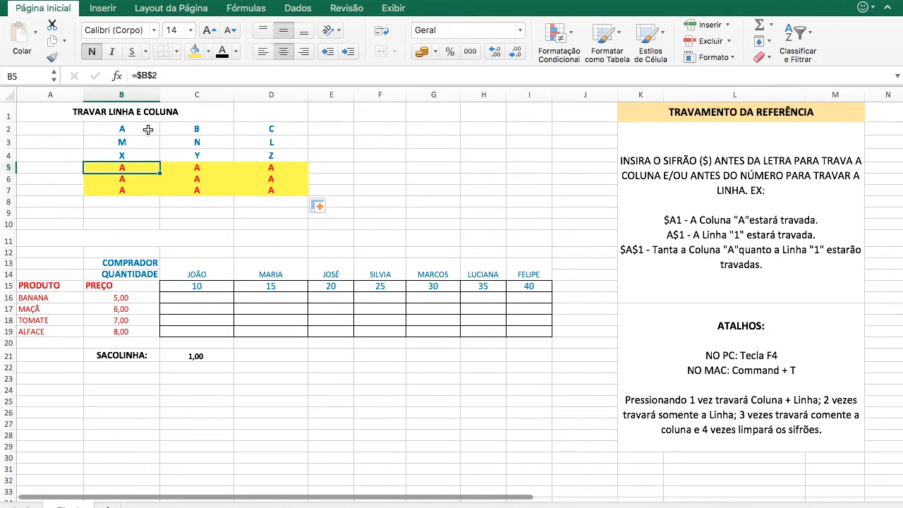
left_click(174, 81)
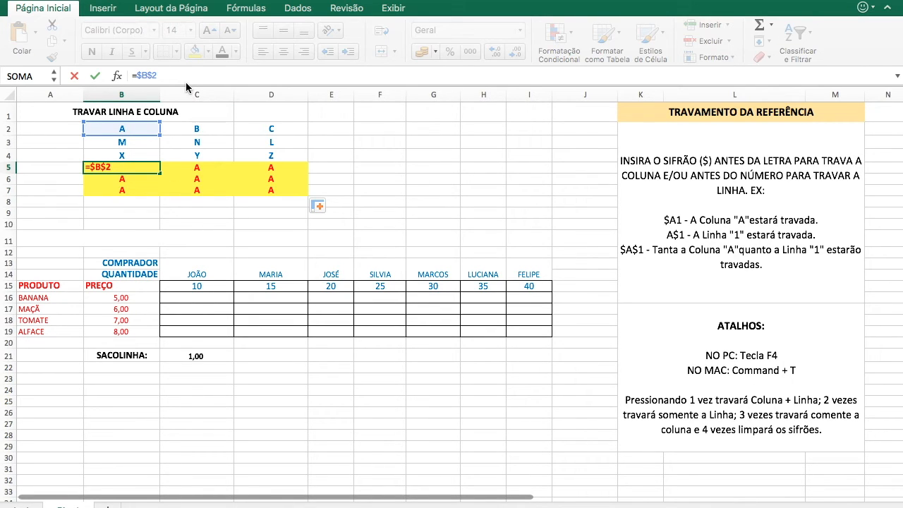
key("super+t")
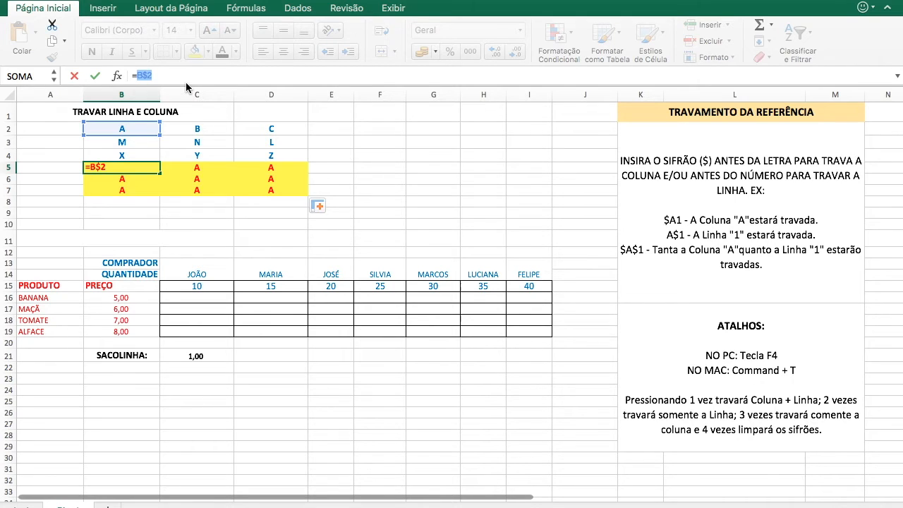
key("Return")
left_click(137, 170)
left_click_drag(161, 174, 150, 194)
left_click(138, 189)
left_click(132, 178)
left_click(135, 168)
mouse_move(152, 173)
left_mouse_down()
mouse_move(159, 192)
mouse_move(296, 194)
left_mouse_up()
Examine how the row-locked reference shifts from cell to cell in the yellow block B5:D7.
left_click(212, 170)
key("Left")
key("Down")
key("Right")
key("Down")
key("Right")
key("Up")
key("Left")
key("Up")
key("Left")
key("Right")
key("Right")
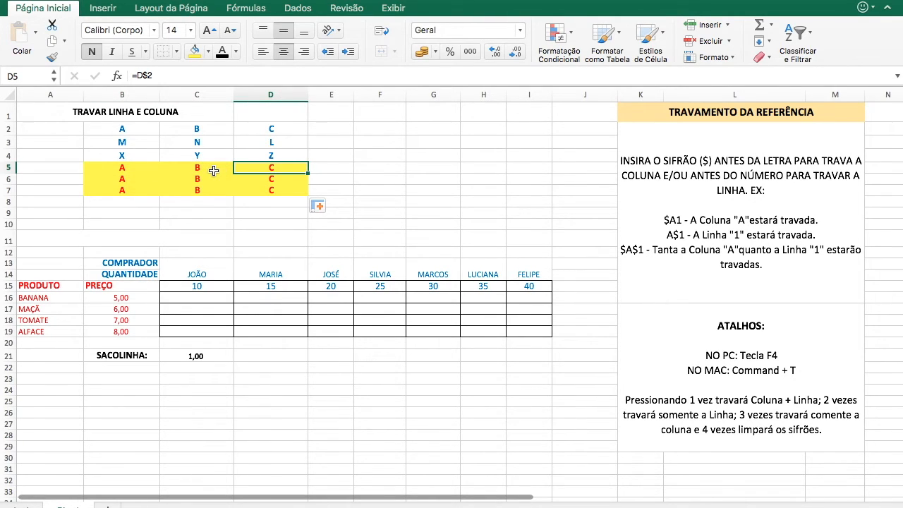
Change B5's formula to the column-locked reference =$B2 and fill it through B5:D7.
left_click(125, 169)
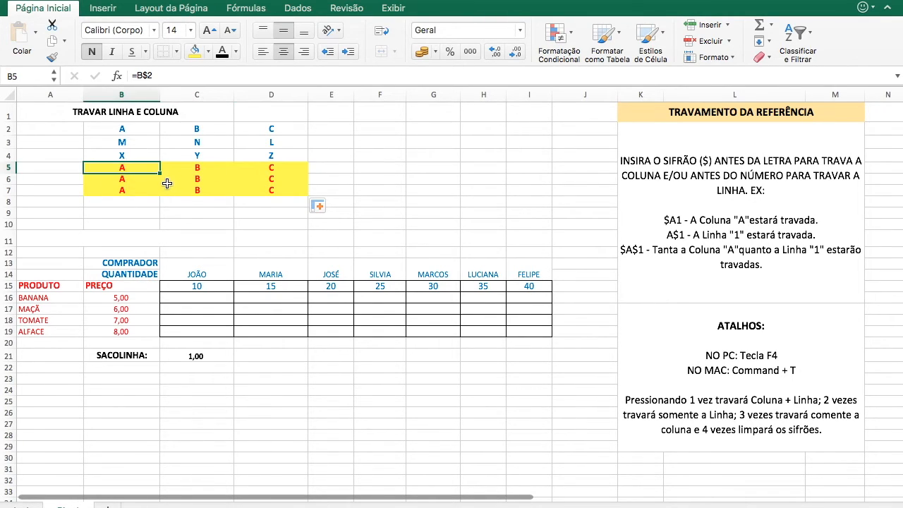
left_click(146, 75)
key("super+t")
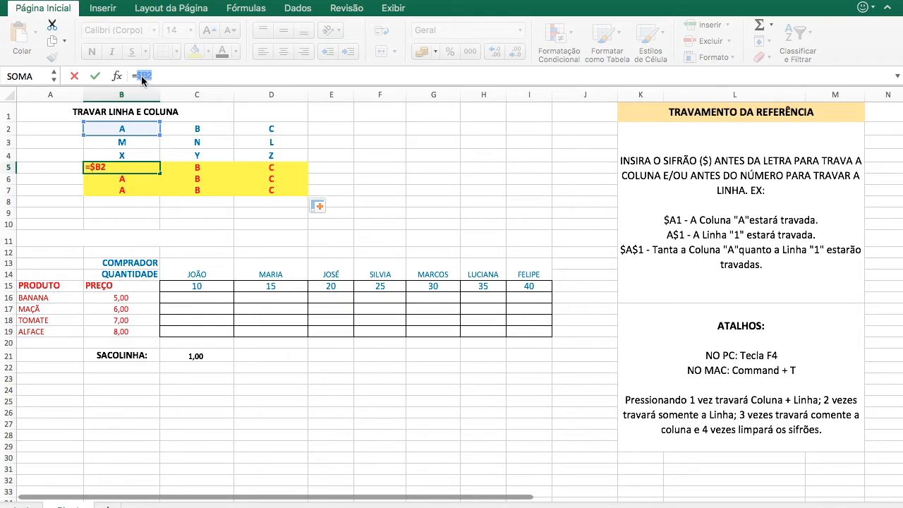
key("Return")
left_click(158, 170)
left_click_drag(160, 173, 296, 194)
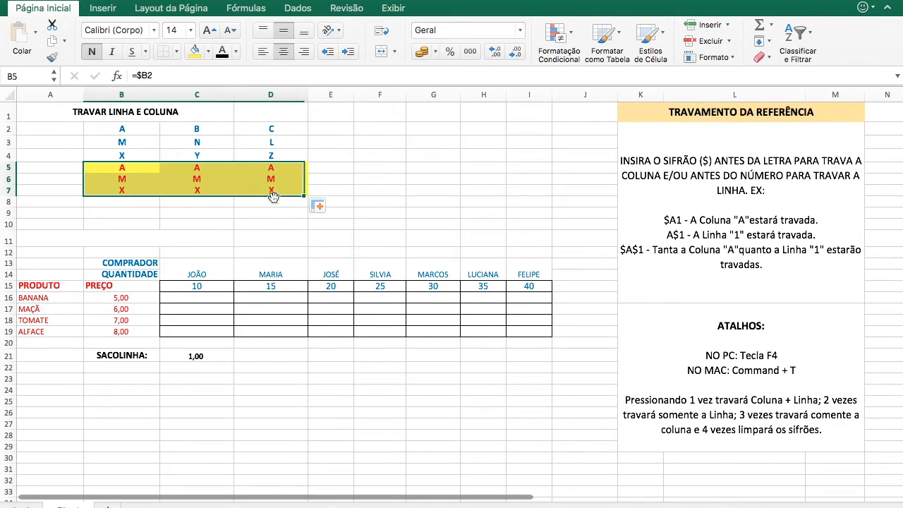
Examine how the column-locked reference shifts from cell to cell in the yellow block B5:D7.
left_click(205, 169)
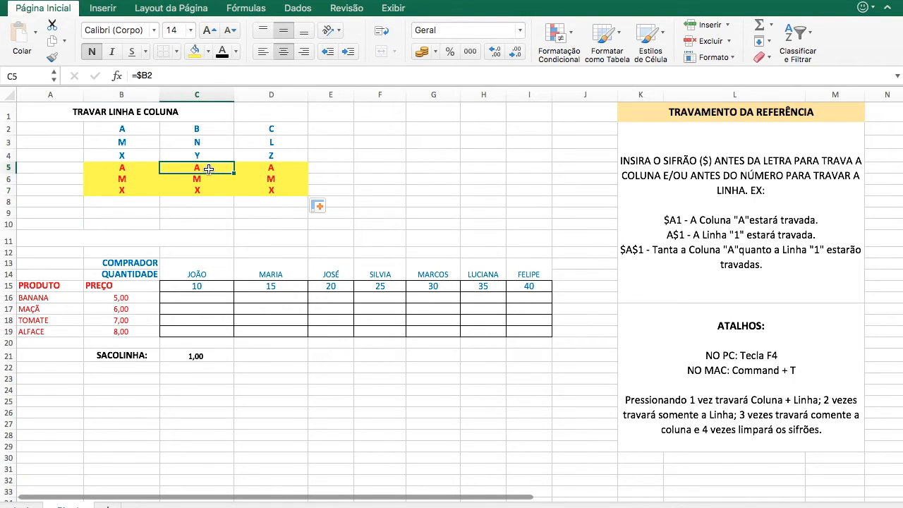
key("Left")
key("Right")
key("Down")
key("Right")
key("Down")
key("Left")
key("Left")
key("Up")
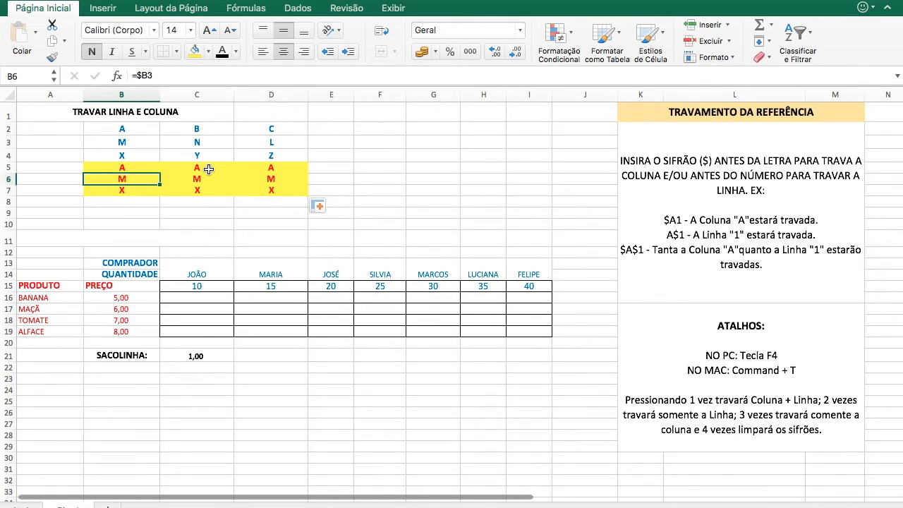
key("Up")
key("Down")
Enter =C15*B16 in cell C16 to multiply the first buyer's quantity by the banana price.
left_click(209, 297)
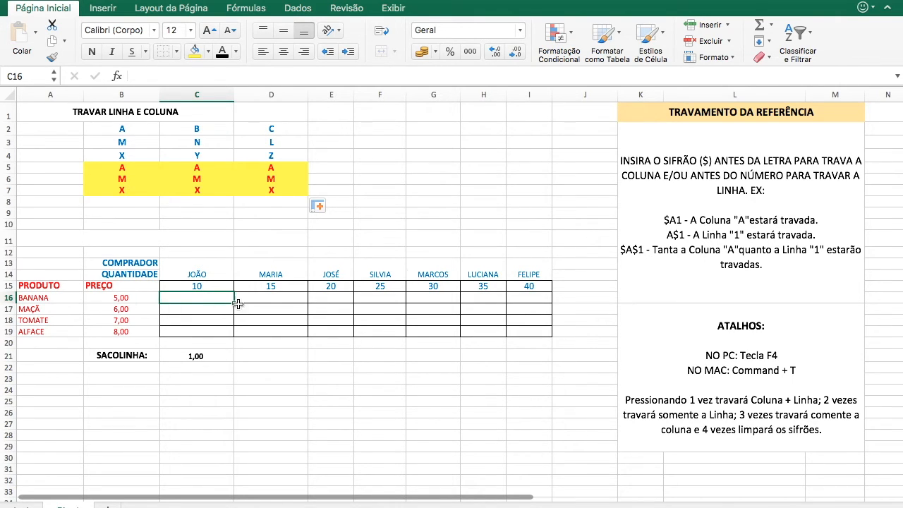
type("=")
left_click(219, 287)
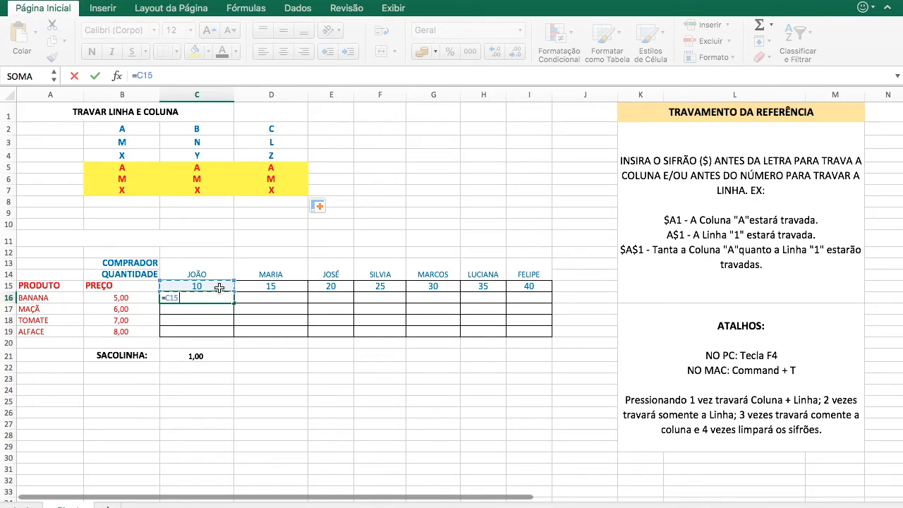
type("*")
left_click(126, 297)
key("Return")
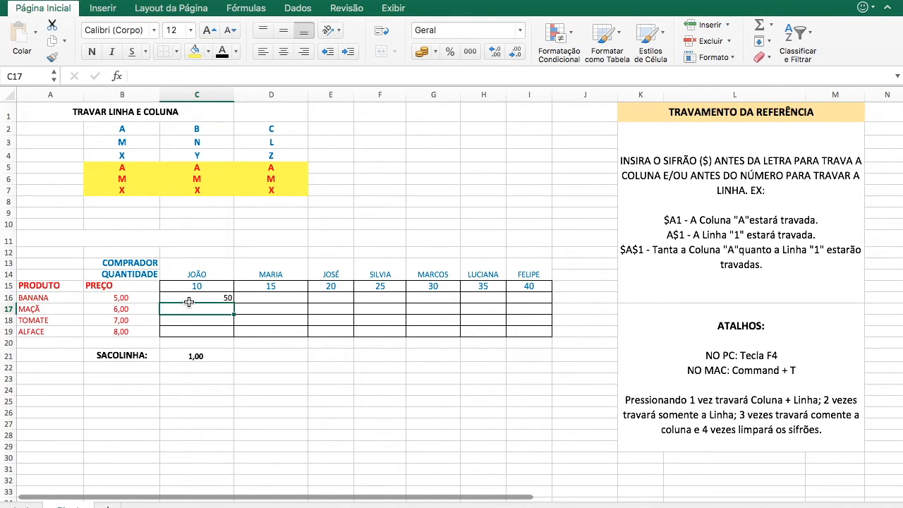
Fill the unlocked C16 formula through the table to I19 and check the references in I19.
left_click(188, 299)
left_click_drag(233, 303, 233, 333)
left_click_drag(508, 334, 535, 334)
double_click(534, 333)
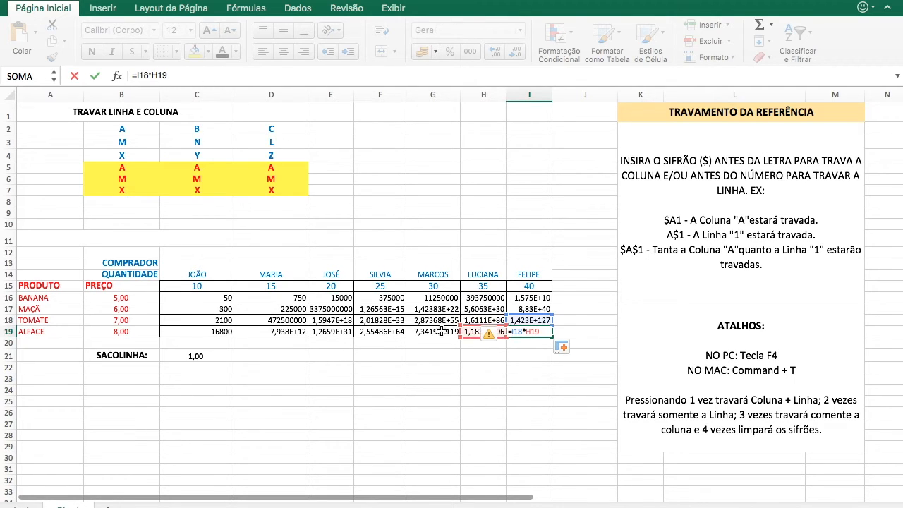
key("Return")
Review the formula in C16 and its price cell B16, and clear C16.
left_click(204, 296)
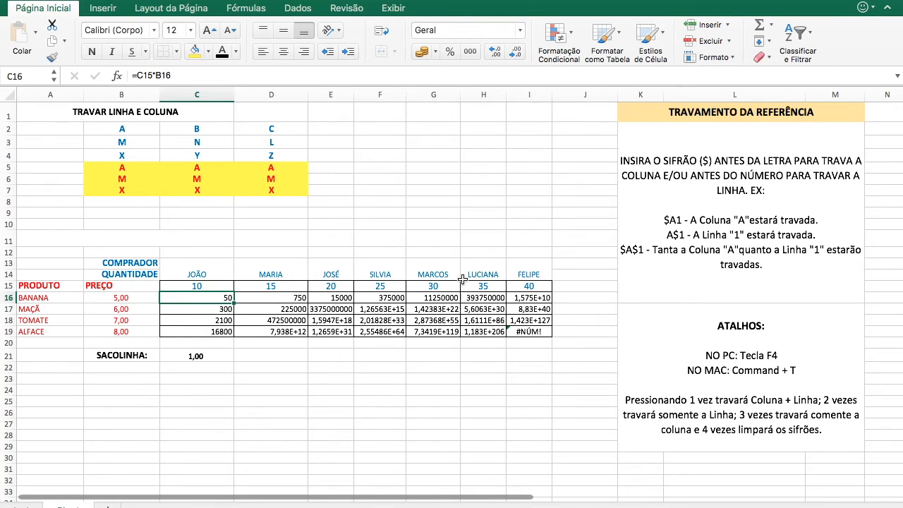
left_click(125, 299)
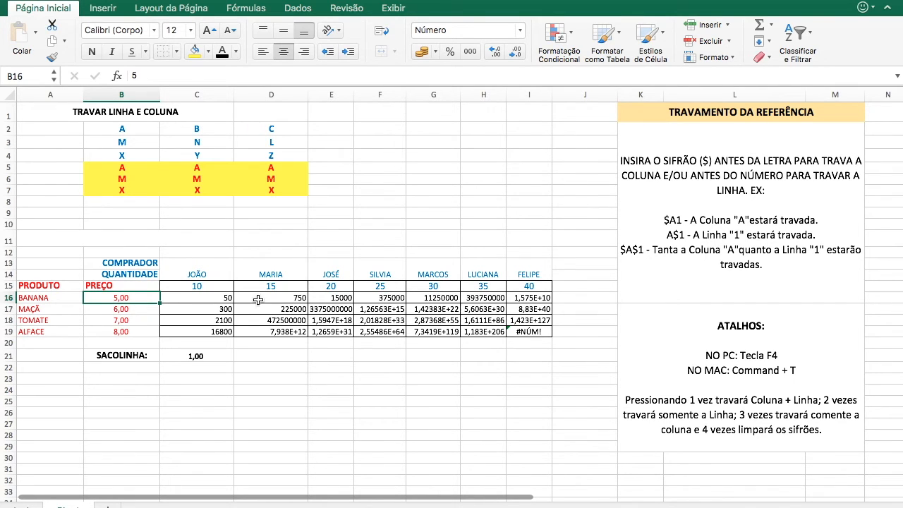
left_click(211, 300)
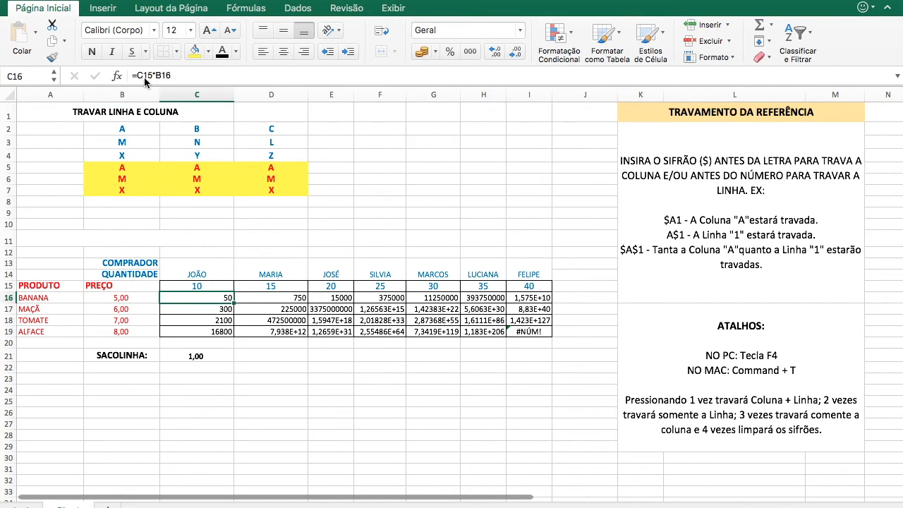
key("Delete")
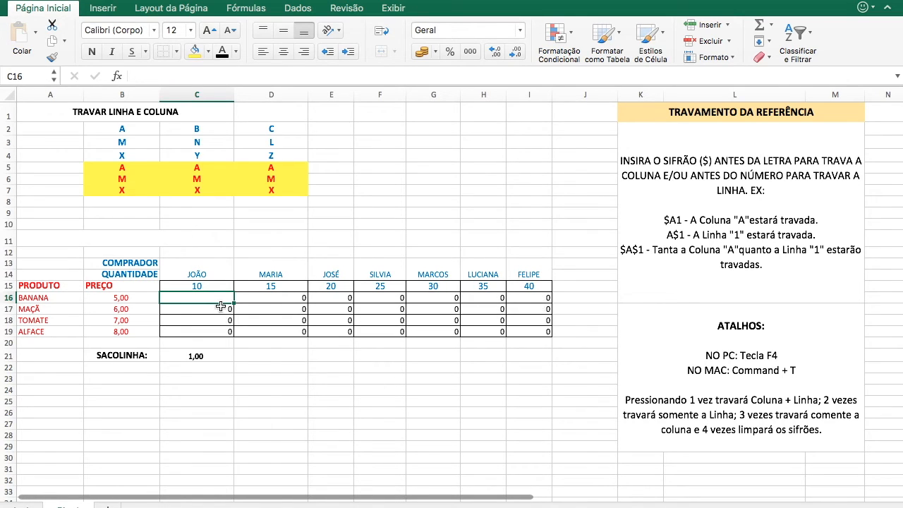
Enter the row-locked quantity reference =C$15 in C16 and fill it through C16:I19.
type("=")
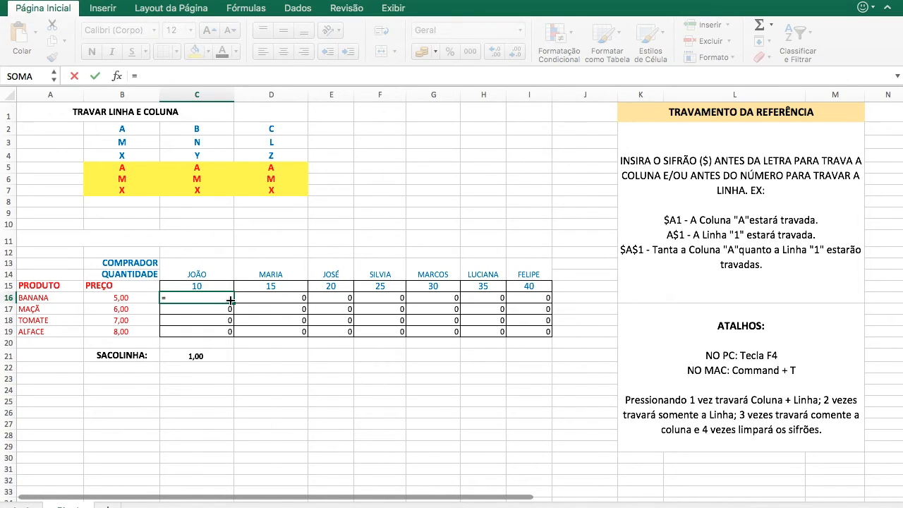
left_click(210, 285)
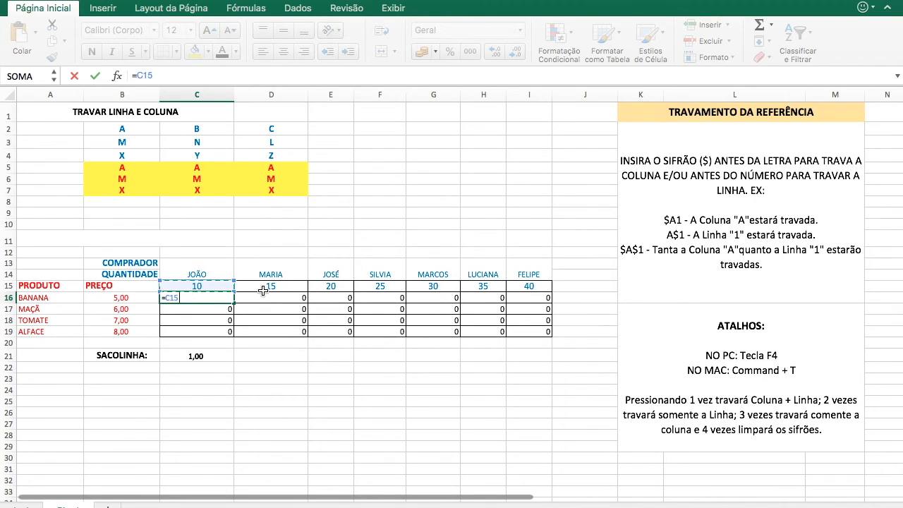
key("super+t")
key("super+t")
key("Return")
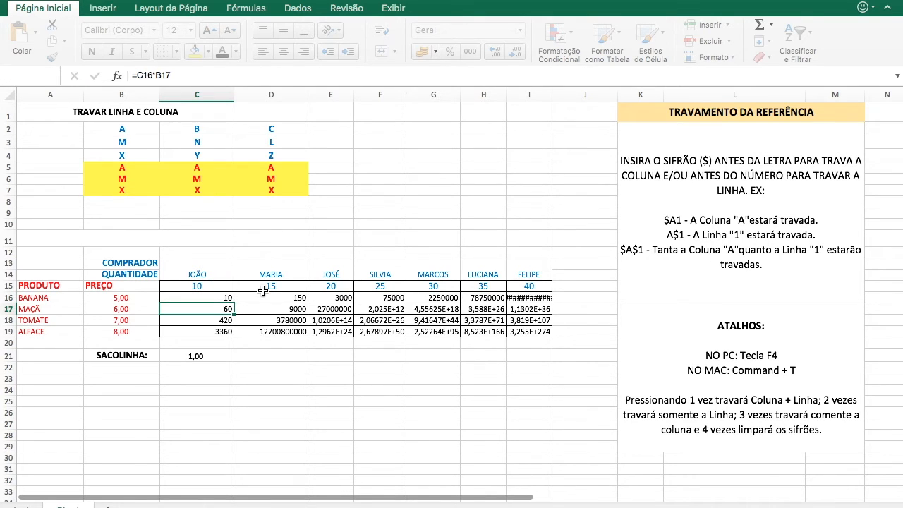
left_click(224, 298)
left_click_drag(234, 303, 541, 331)
left_click(225, 298)
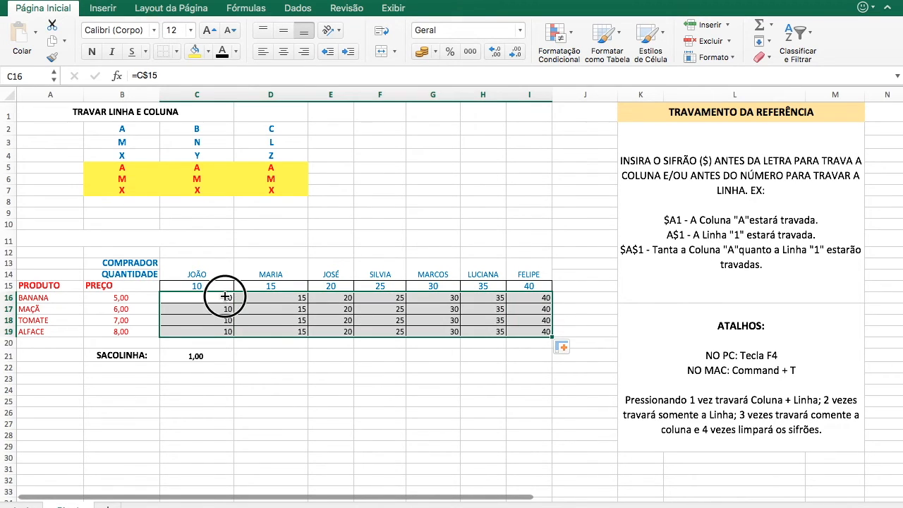
Inspect the row-locked quantity references in cells D19 and E17.
double_click(289, 330)
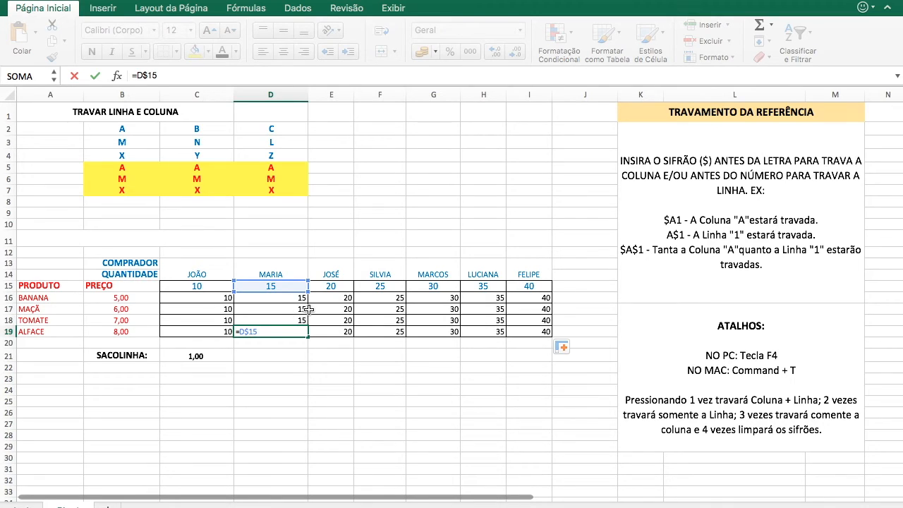
key("Return")
double_click(347, 311)
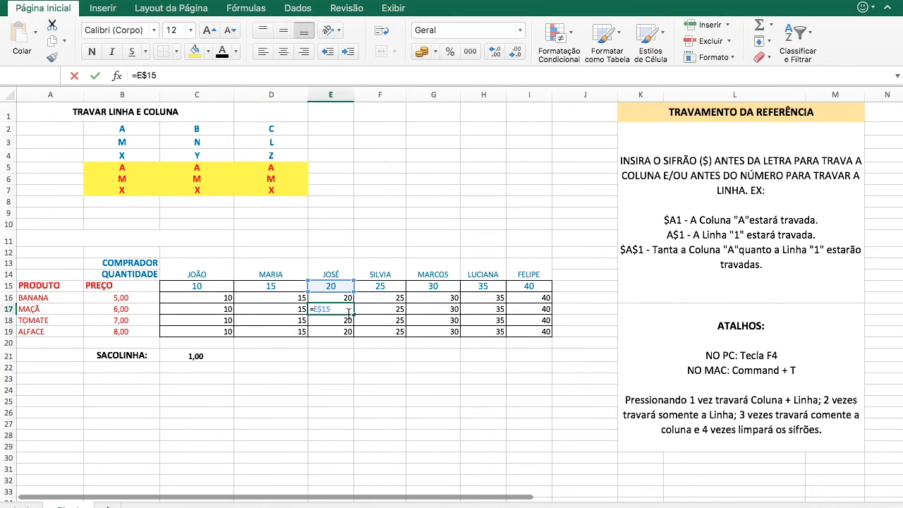
key("Return")
Extend the C16 formula to =C$15*$B16, multiplying by the banana price with its column locked.
double_click(222, 297)
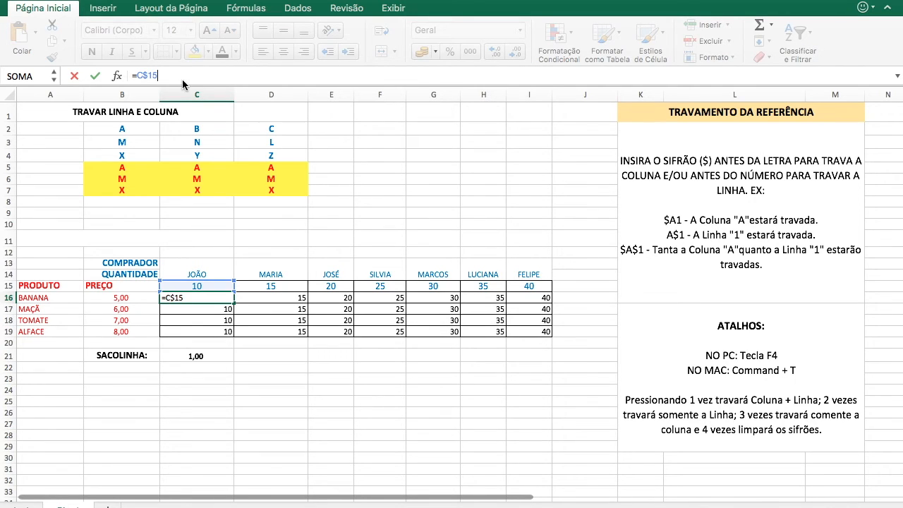
type("*")
left_click(128, 300)
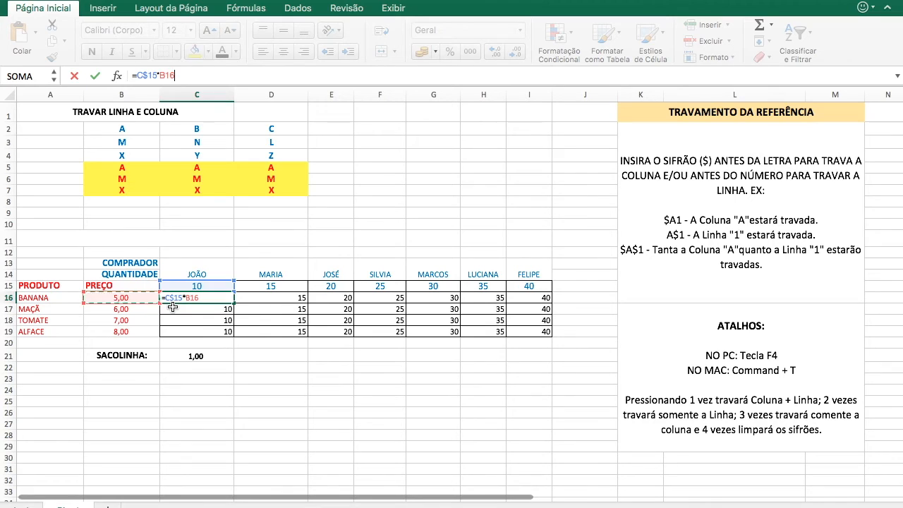
key("super+t")
key("super+t")
key("super+t")
key("Return")
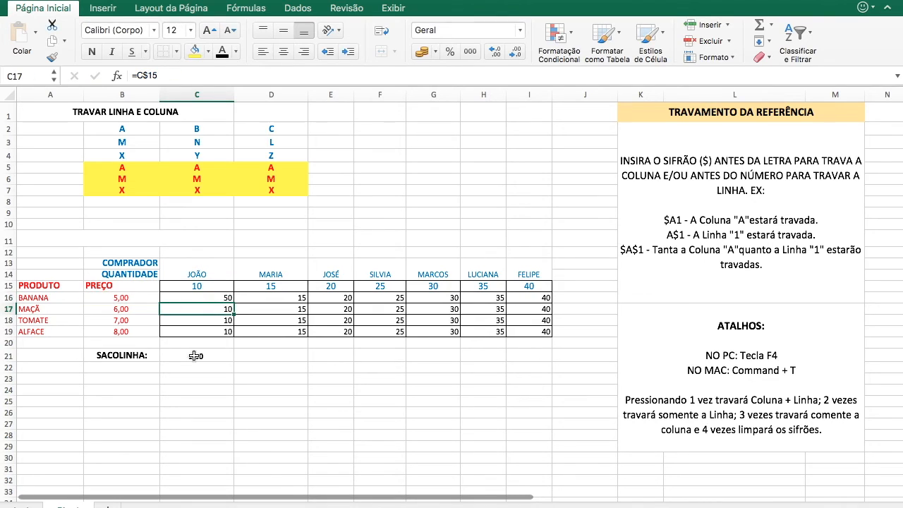
Fill the C16 formula through C16:I19 and check the references in I19.
left_click(227, 298)
left_click_drag(236, 303, 234, 338)
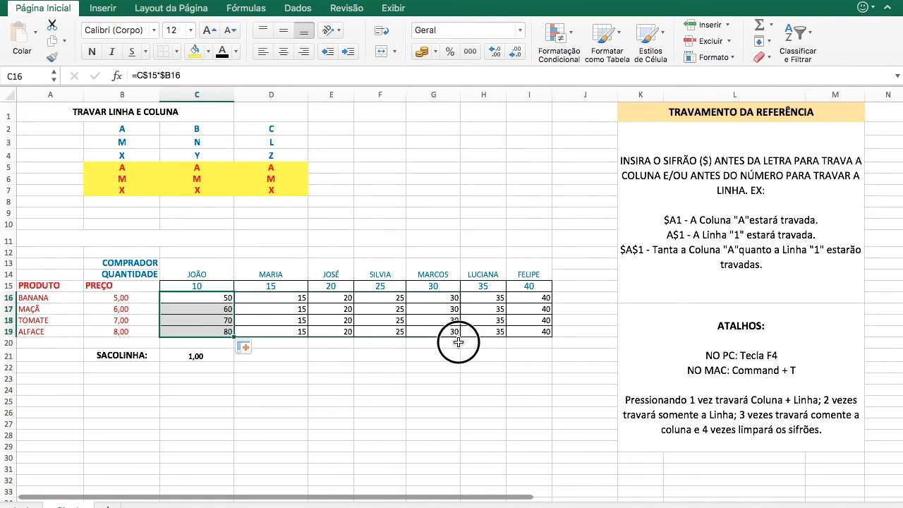
left_click_drag(533, 333, 536, 333)
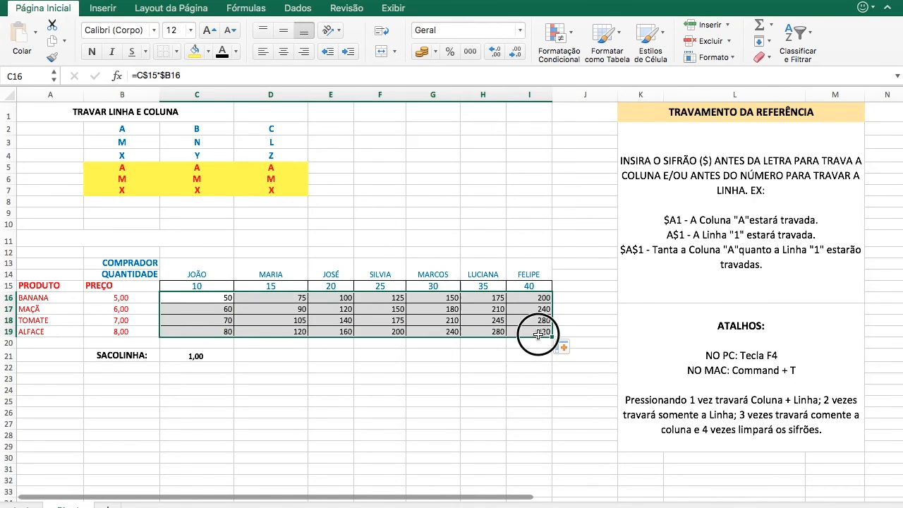
left_click(538, 333)
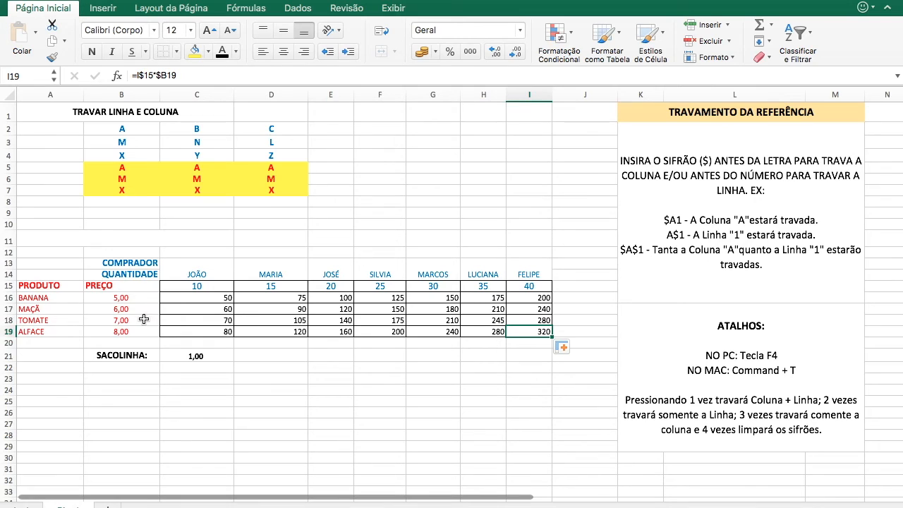
double_click(530, 335)
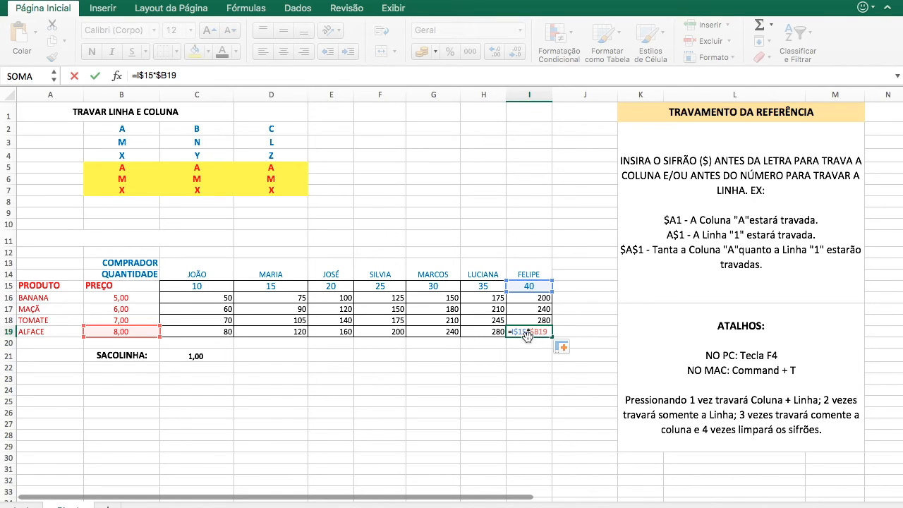
key("Return")
Change the C16 formula to =(C$15*$B16)+C21 to add the SACOLINHA price to the product.
left_click(227, 297)
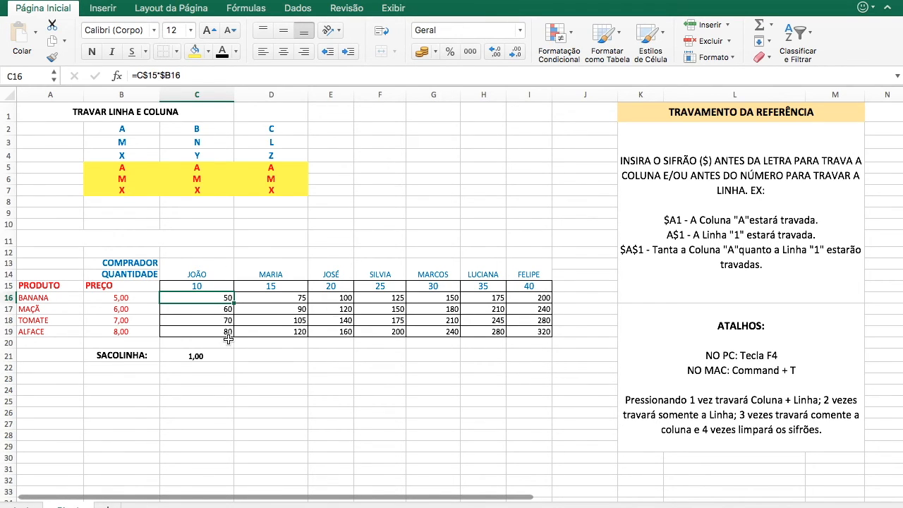
left_click(219, 358)
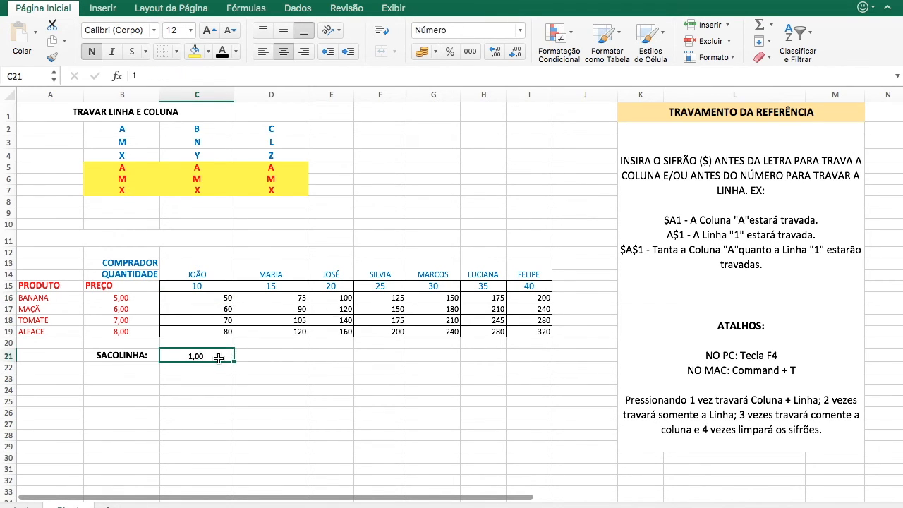
left_click(224, 298)
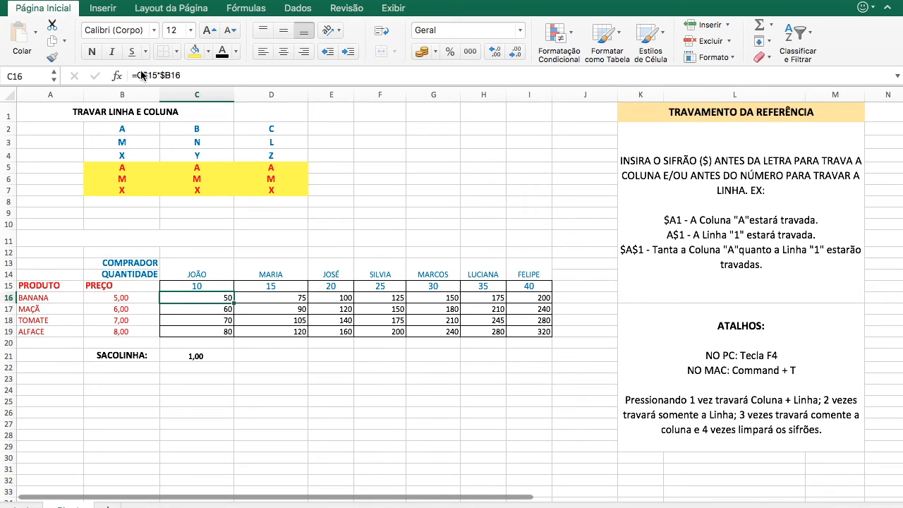
left_click(191, 78)
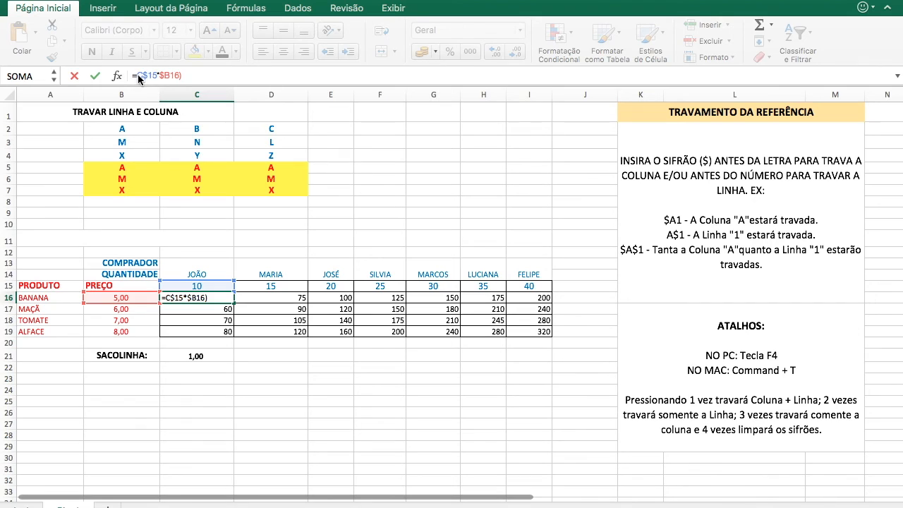
type("(")
left_click(216, 76)
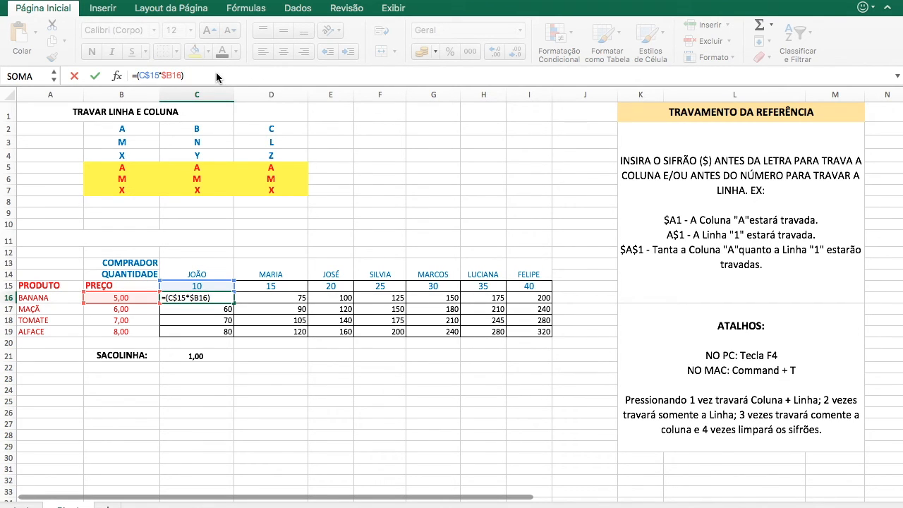
type("+")
left_click(206, 358)
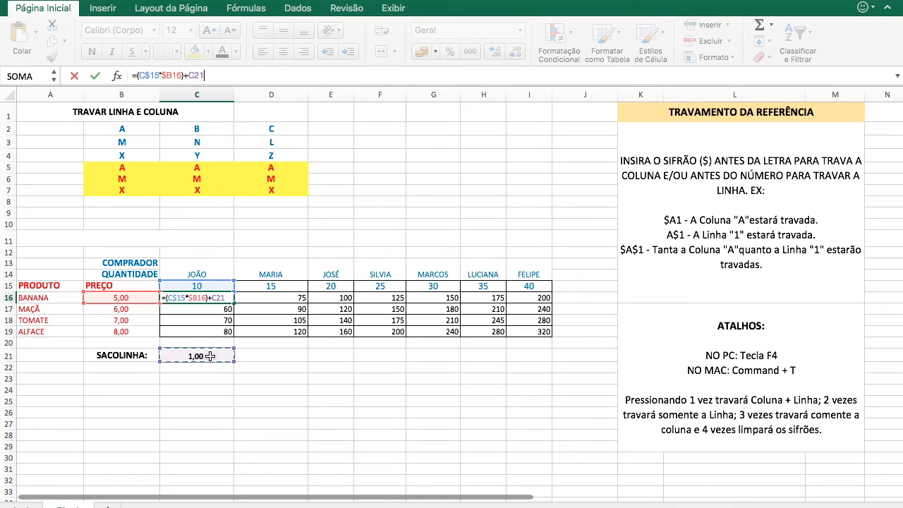
key("Return")
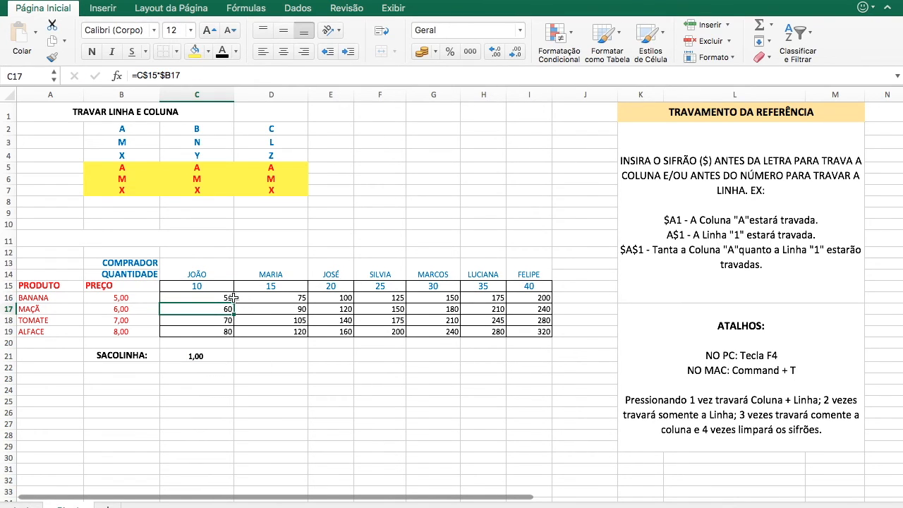
Fill the C16 formula with the unlocked SACOLINHA reference through I19 and inspect which cells I19 refers to.
left_click(227, 298)
left_click_drag(234, 302, 534, 333)
double_click(537, 332)
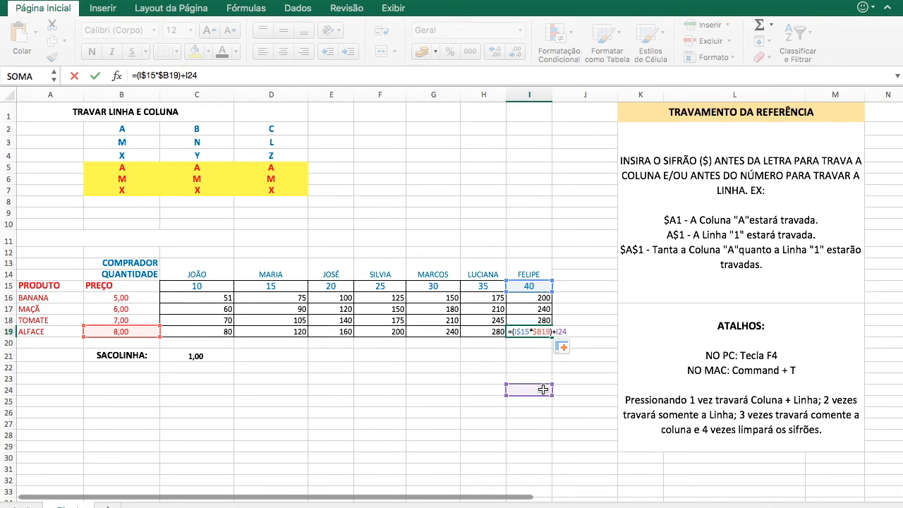
key("Return")
Lock the SACOLINHA reference in C16 as $C$21 and fill the formula through C16:I19.
left_click(197, 297)
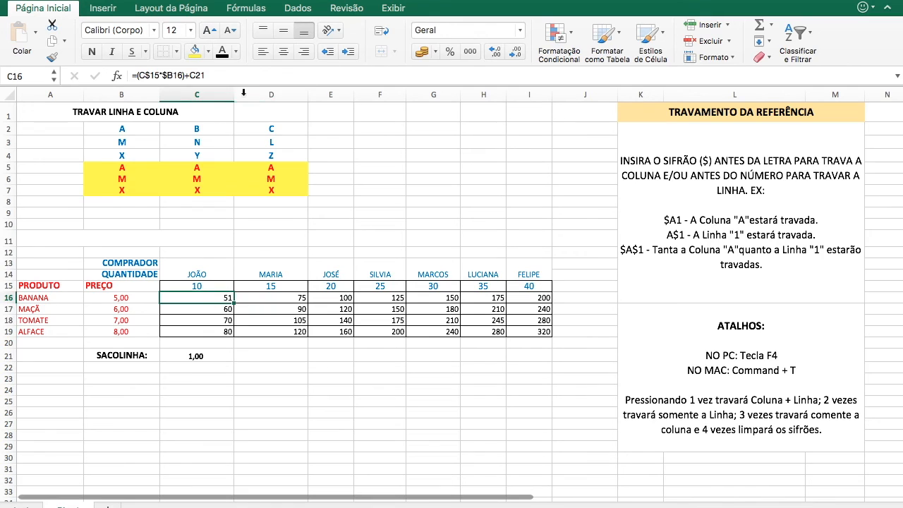
left_click(201, 75)
key("super+t")
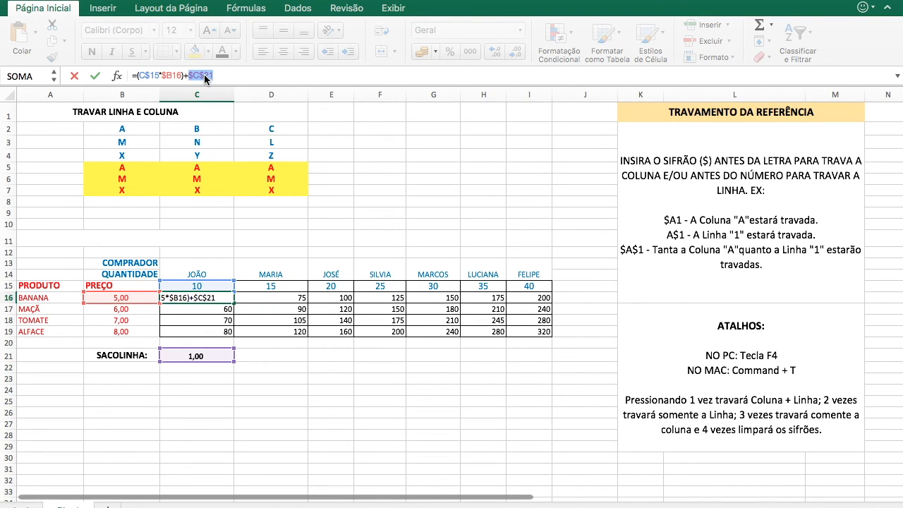
key("Return")
key("Up")
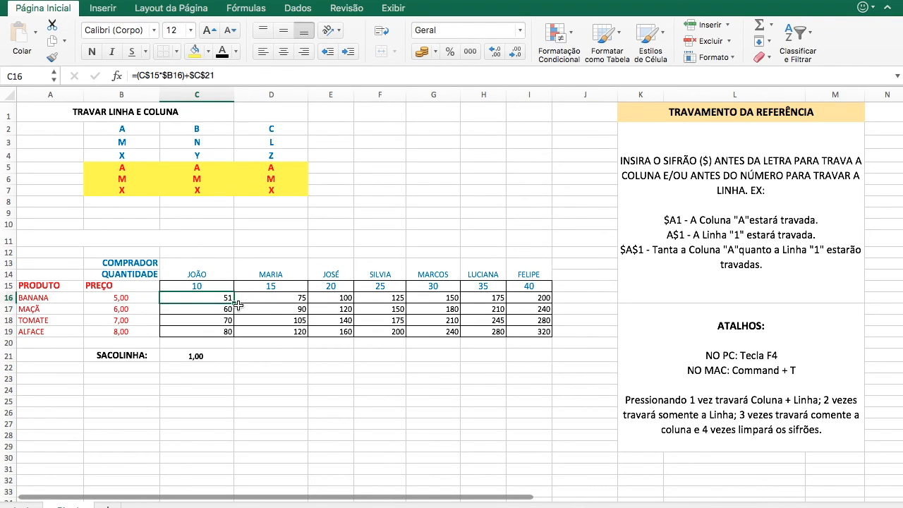
left_click_drag(234, 303, 542, 332)
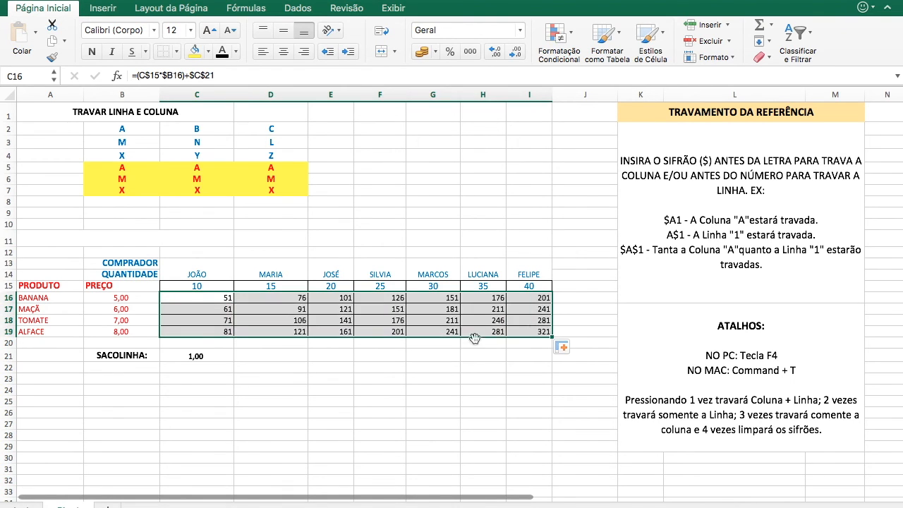
left_click(455, 364)
Set the SACOLINHA price in C21 to 5 and check the references in I19.
left_click(206, 357)
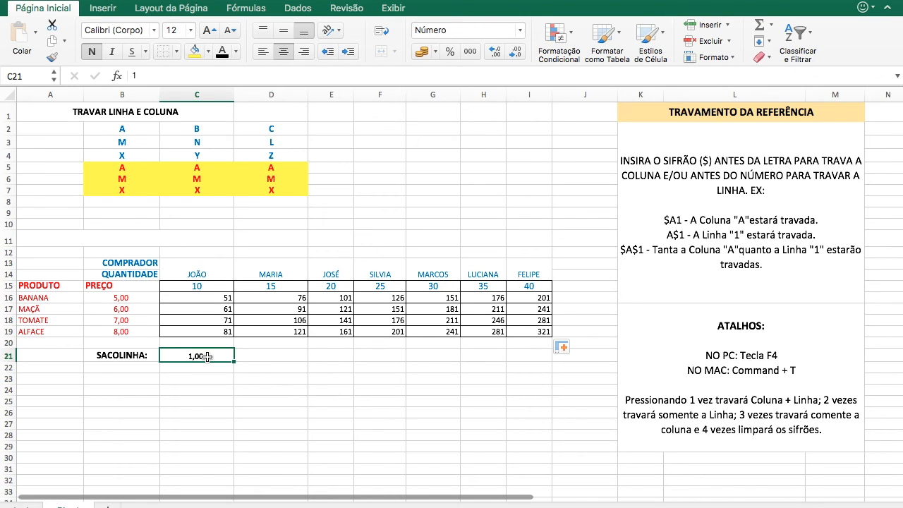
left_click(228, 299)
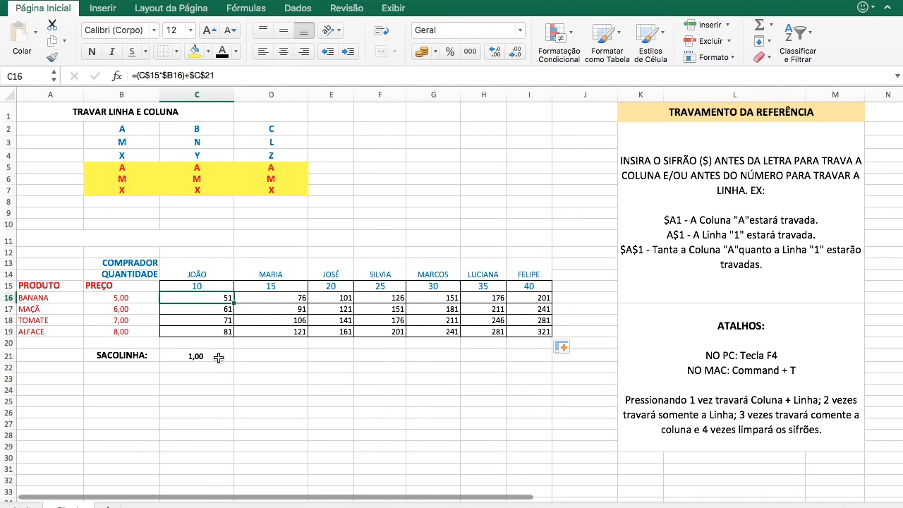
left_click(220, 360)
type("5")
key("Return")
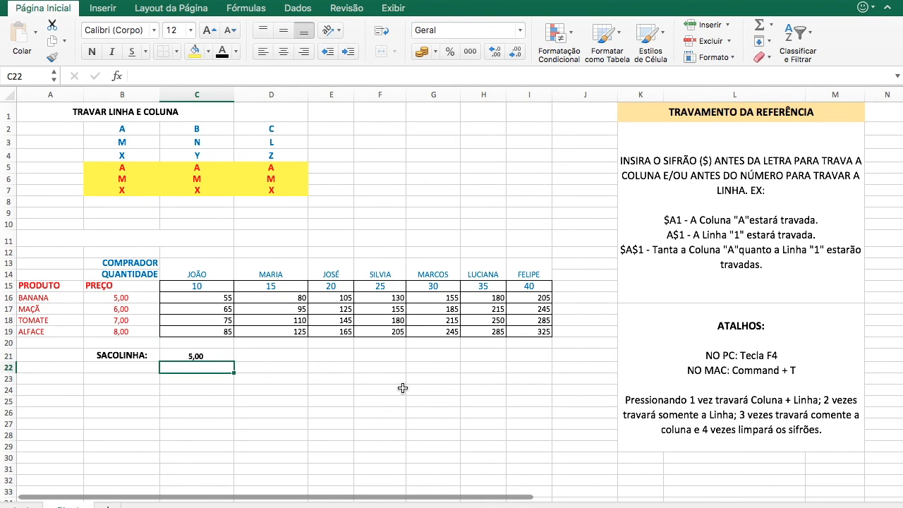
double_click(547, 332)
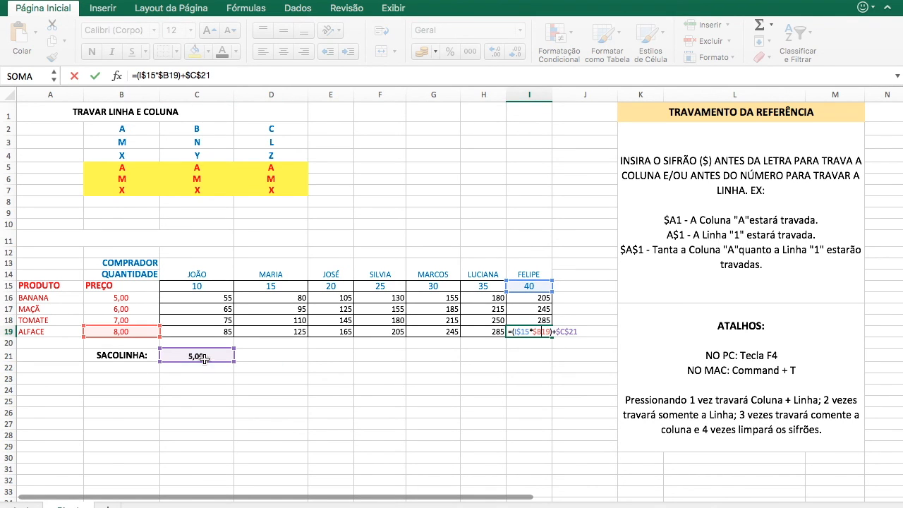
key("Return")
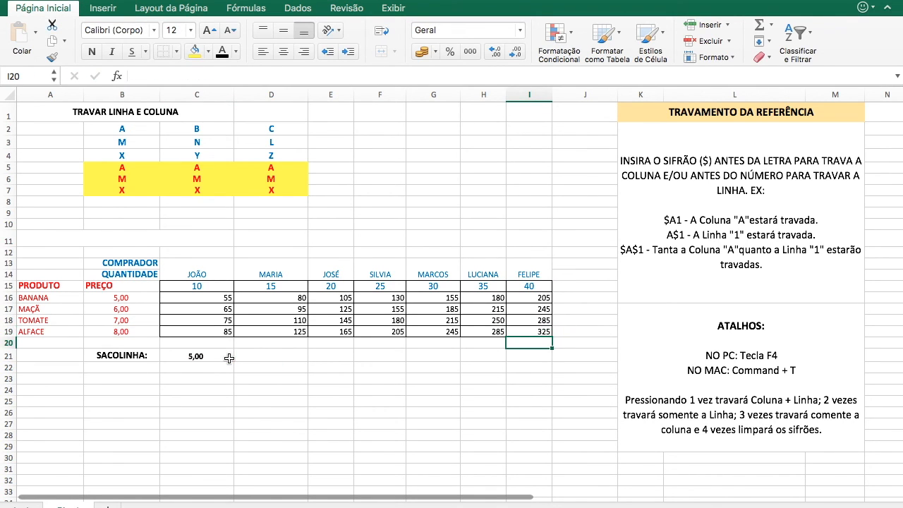